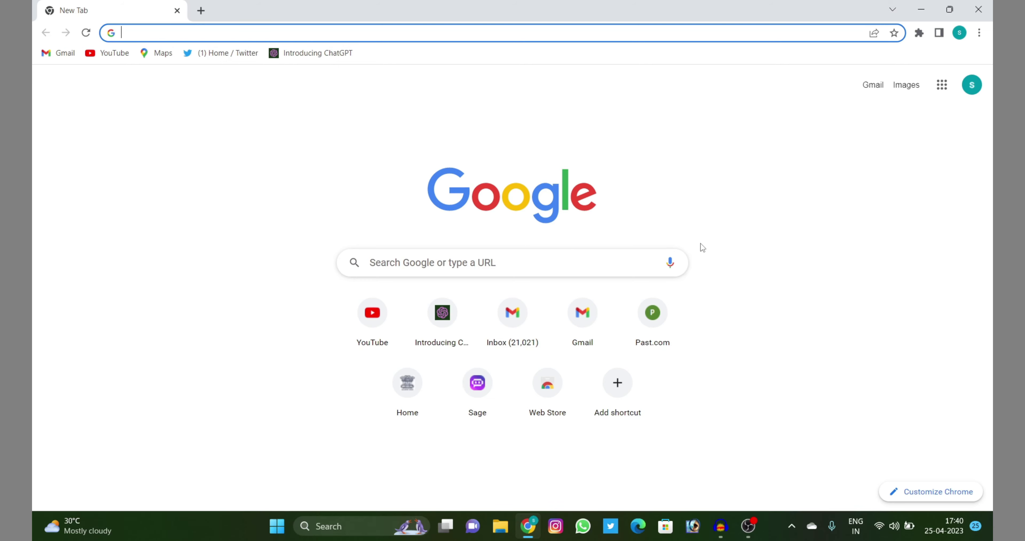
# Search Google for readloud and open the readloud.net text-to-speech site
pyautogui.write('readl')
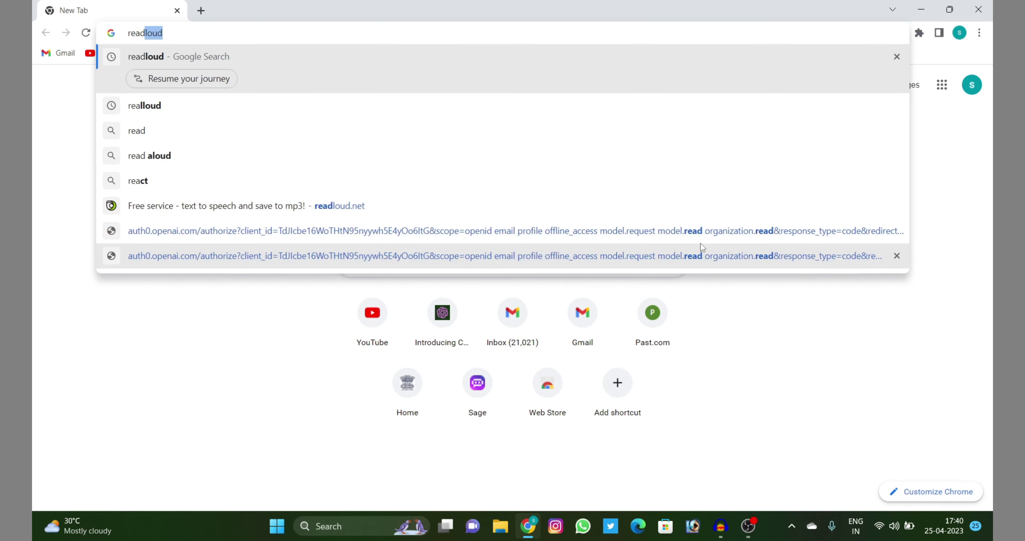
pyautogui.write('oud')
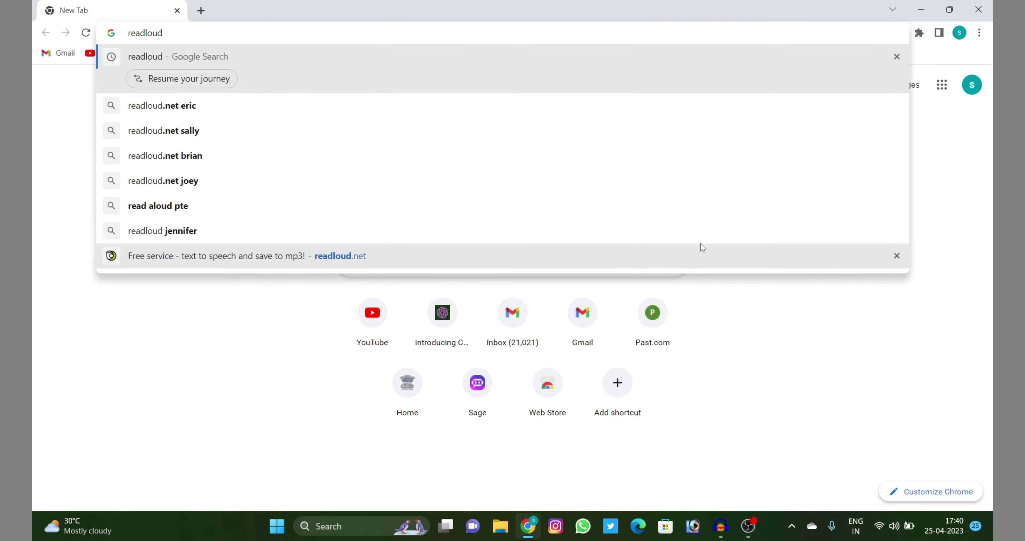
pyautogui.press('Return')
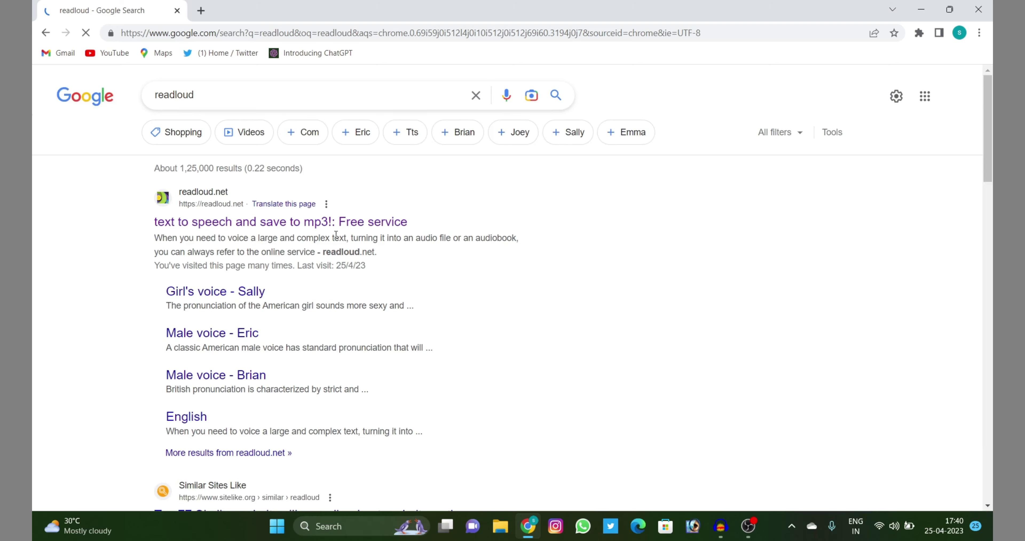
pyautogui.click(329, 223)
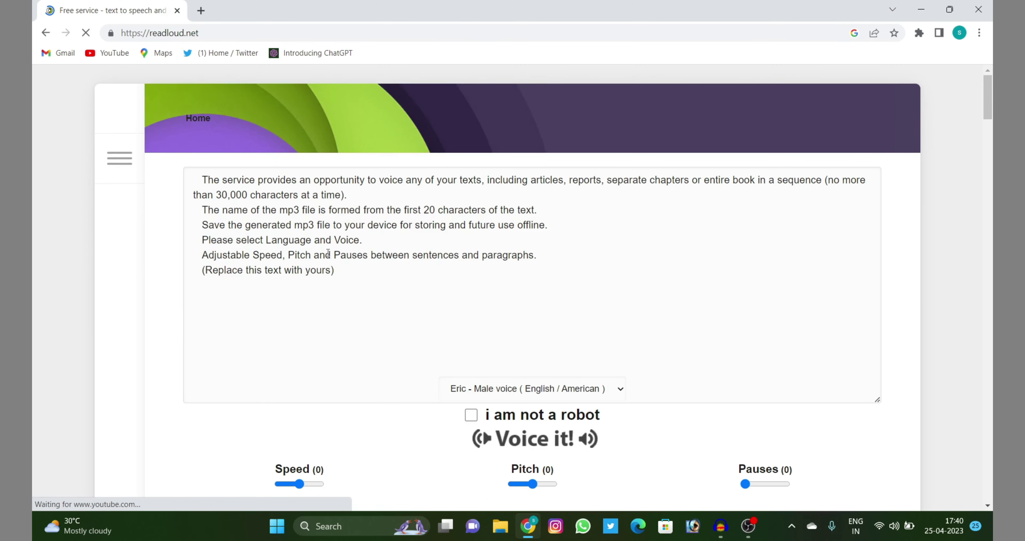
# Look over the ReadLoud page and click into its sample text box
pyautogui.scroll(-3, 347, 255)
pyautogui.scroll(3, 244, 233)
pyautogui.click(213, 194)
pyautogui.click(215, 194)
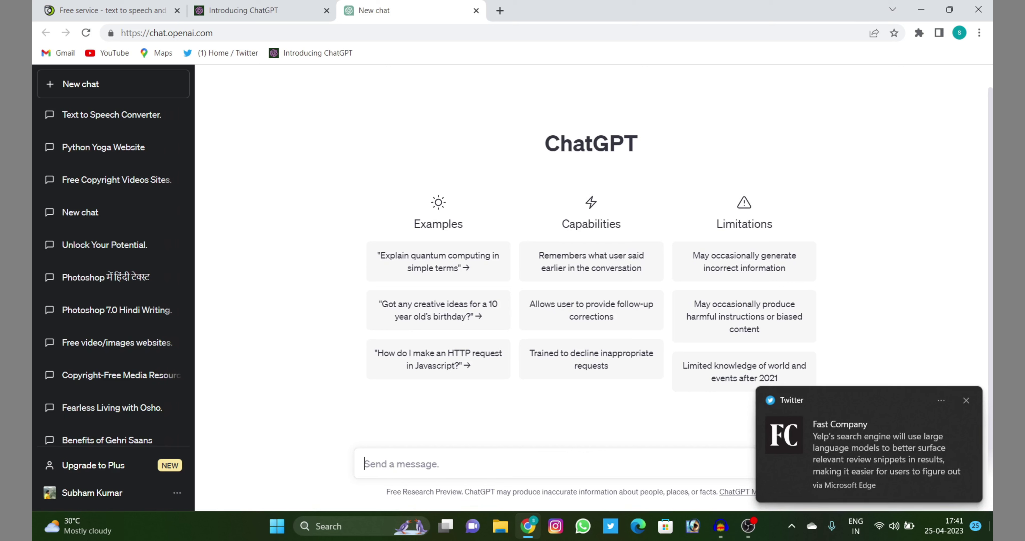
# Ask ChatGPT: 'write a youtube motivational video about never give up, write a script for me'
pyautogui.click(964, 404)
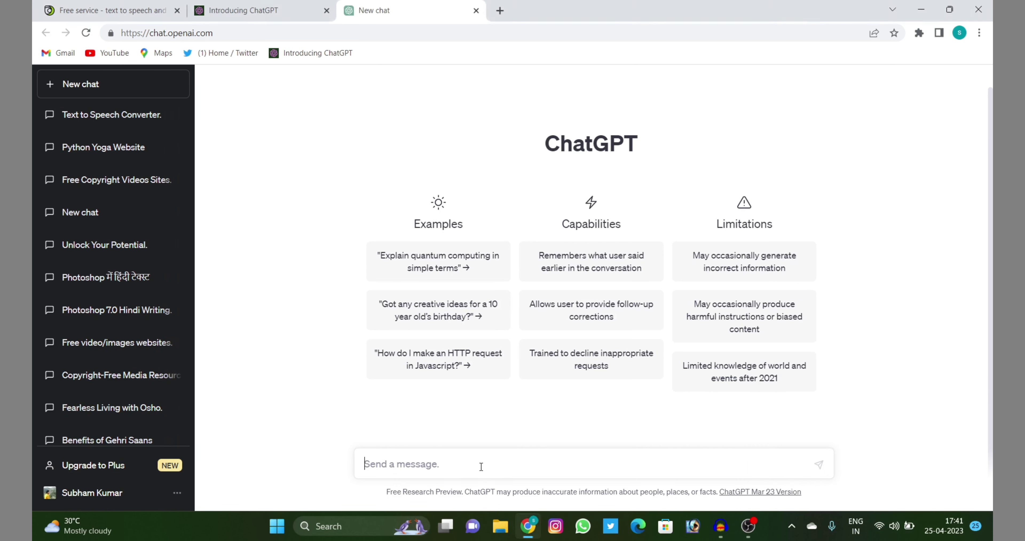
pyautogui.write('write a youtube video')
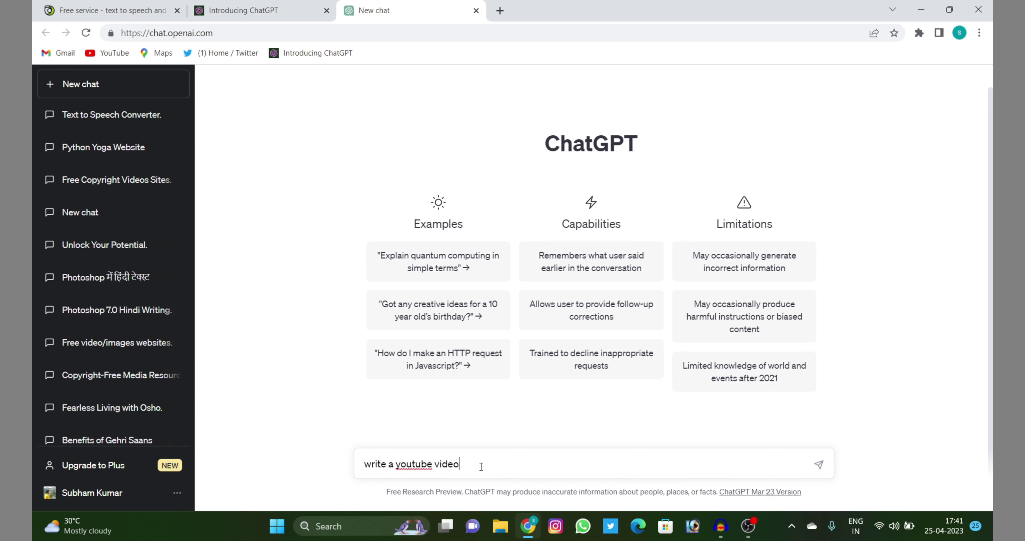
pyautogui.press('BackSpace')
pyautogui.press('BackSpace')
pyautogui.press('BackSpace')
pyautogui.press('BackSpace')
pyautogui.press('BackSpace')
pyautogui.press('BackSpace')
pyautogui.write('motivational video about ne')
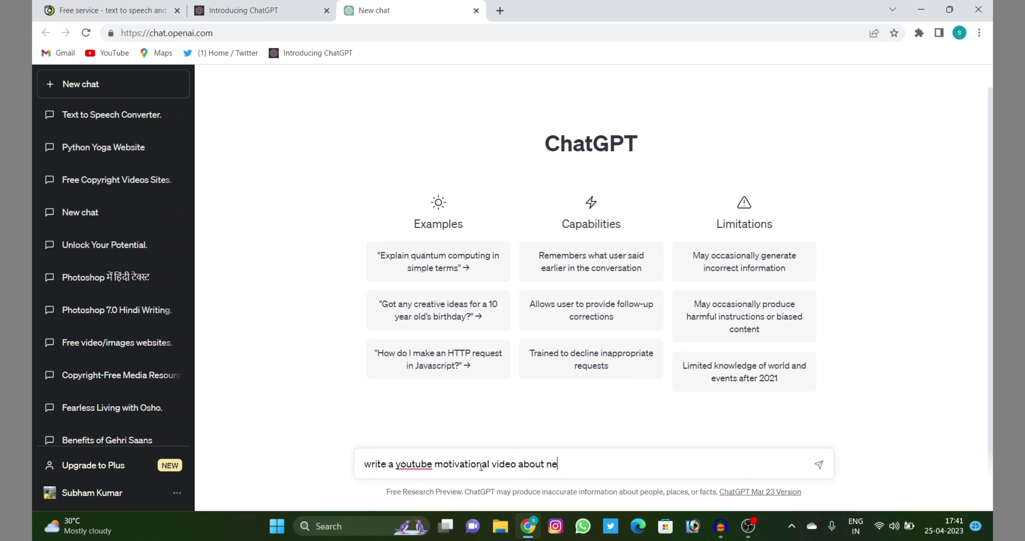
pyautogui.write('ver give up for')
pyautogui.press('BackSpace')
pyautogui.press('BackSpace')
pyautogui.press('BackSpace')
pyautogui.write(', write a c')
pyautogui.press('BackSpace')
pyautogui.write('script for me')
pyautogui.press('Return')
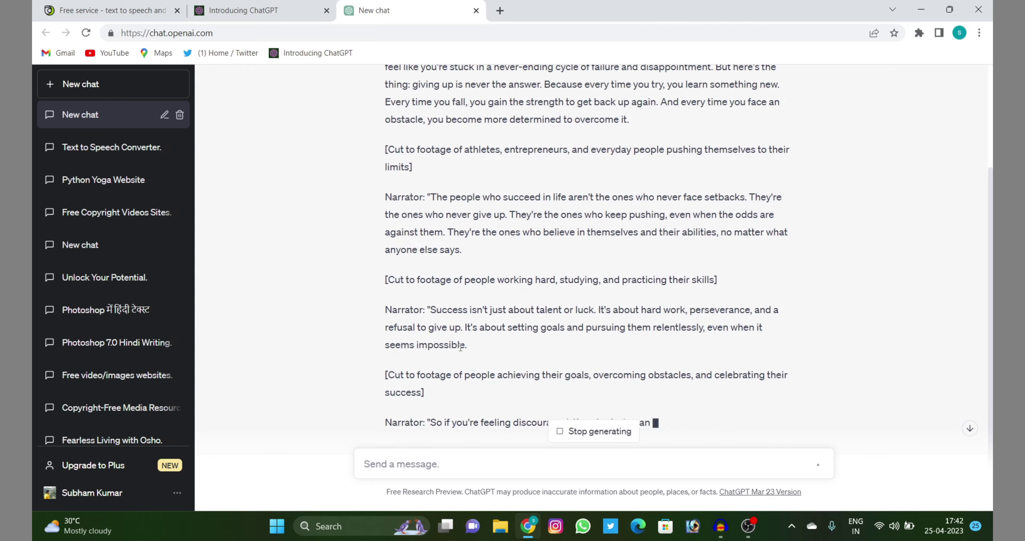
# Select the finished script from 'Absolutely!' to '[End music and fade to black]'
pyautogui.scroll(2, 458, 351)
pyautogui.scroll(3, 461, 350)
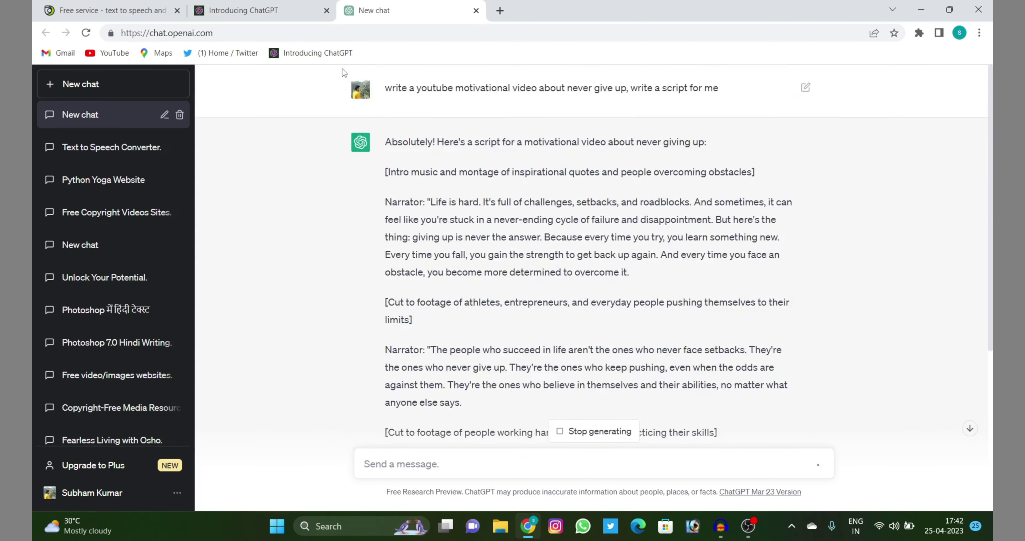
pyautogui.scroll(-6, 474, 313)
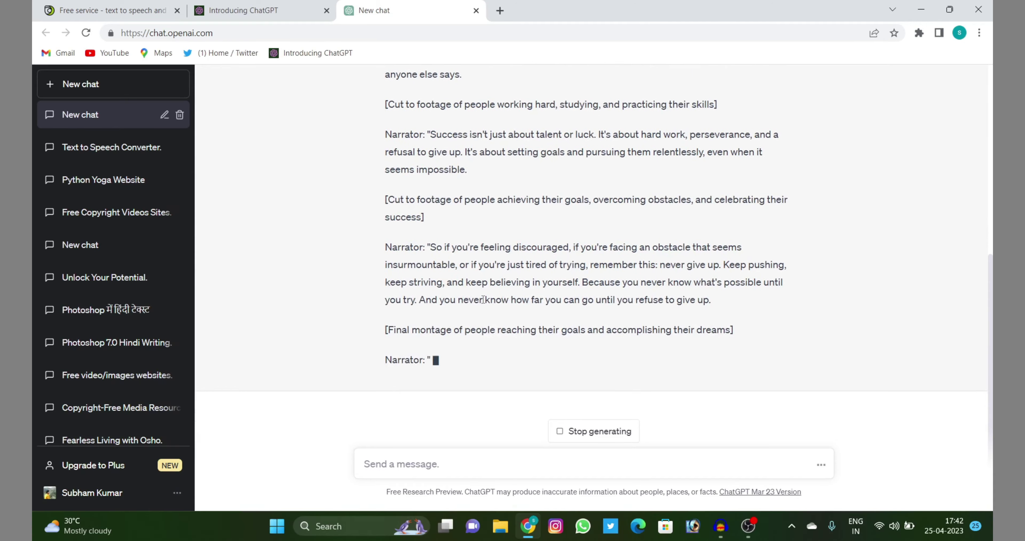
pyautogui.scroll(5, 470, 297)
pyautogui.moveTo(385, 142); pyautogui.dragTo(523, 355)
pyautogui.scroll(-5, 532, 319)
pyautogui.scroll(-4, 533, 328)
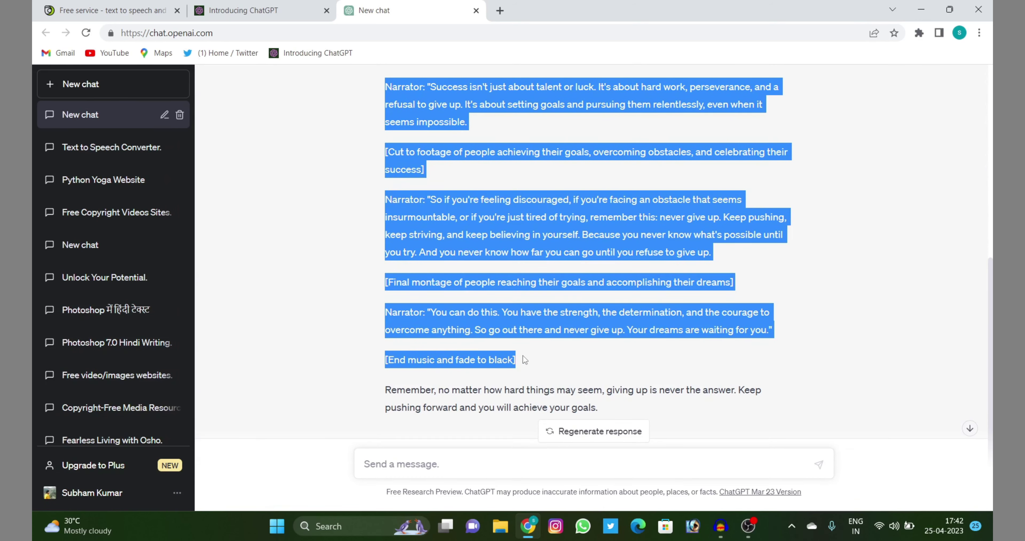
pyautogui.scroll(10, 489, 256)
# On readloud.net, replace all the sample text with the pasted ChatGPT motivational script
pyautogui.click(74, 4)
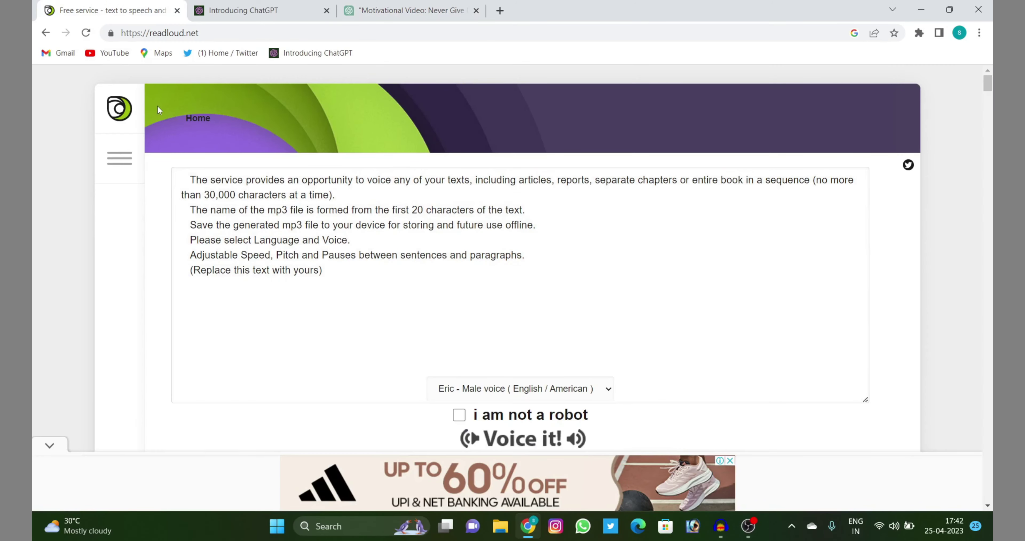
pyautogui.doubleClick(285, 223)
pyautogui.hotkey('ctrl', 'a')
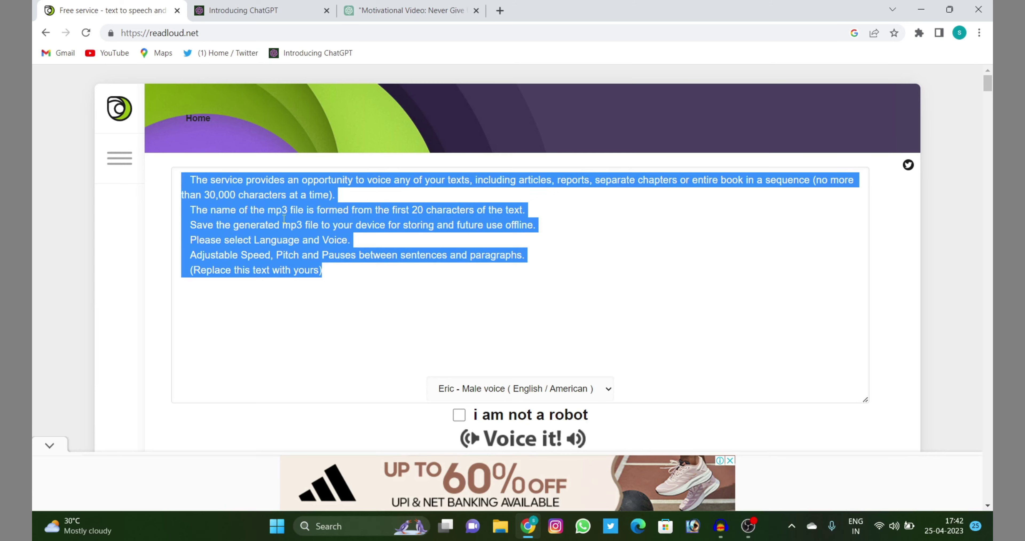
pyautogui.hotkey('ctrl', 'v')
pyautogui.scroll(3, 284, 218)
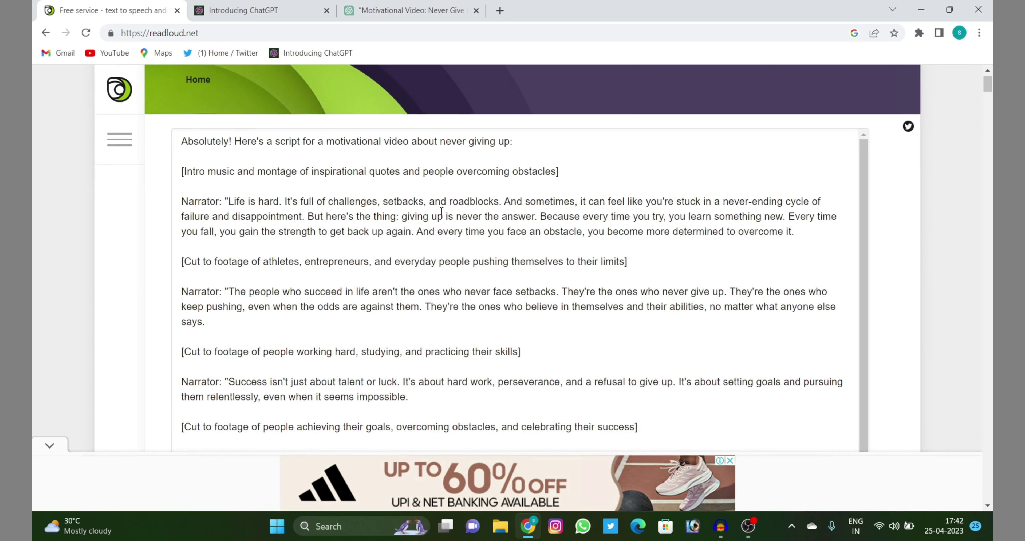
pyautogui.scroll(-1, 438, 207)
pyautogui.scroll(-5, 394, 243)
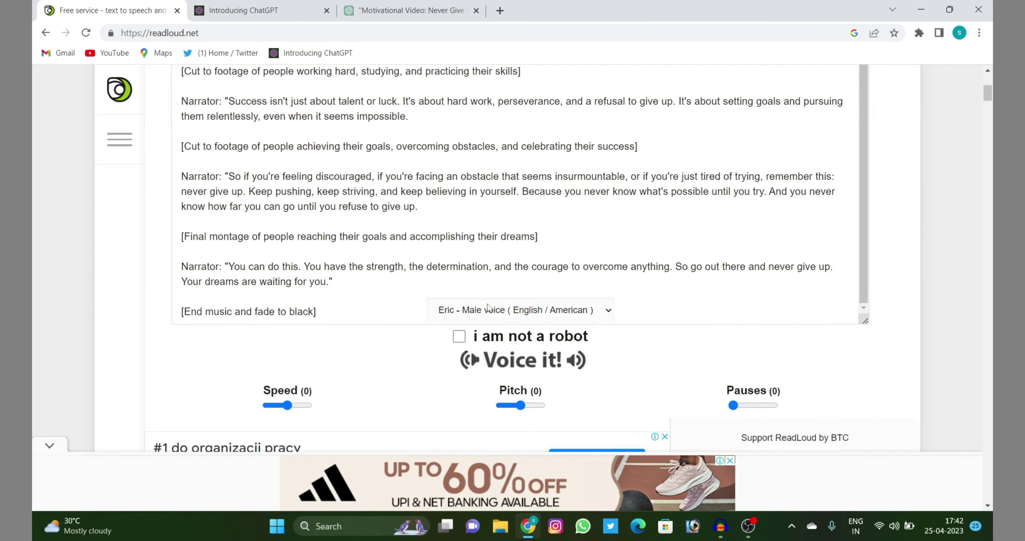
pyautogui.click(500, 310)
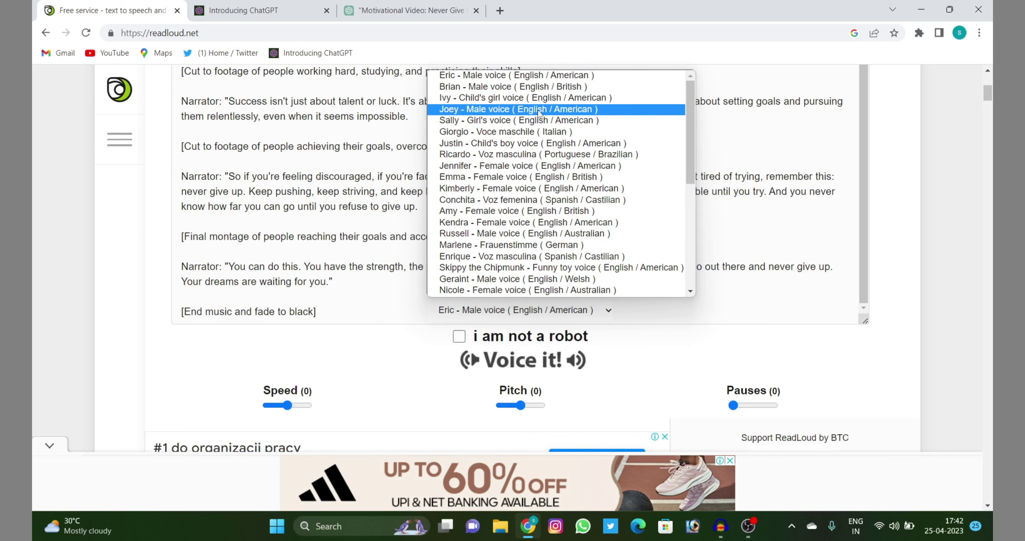
# Choose 'Sally - Girl's voice (English / American)' and tick 'i am not a robot'
pyautogui.click(522, 126)
pyautogui.scroll(-1, 525, 223)
pyautogui.click(459, 275)
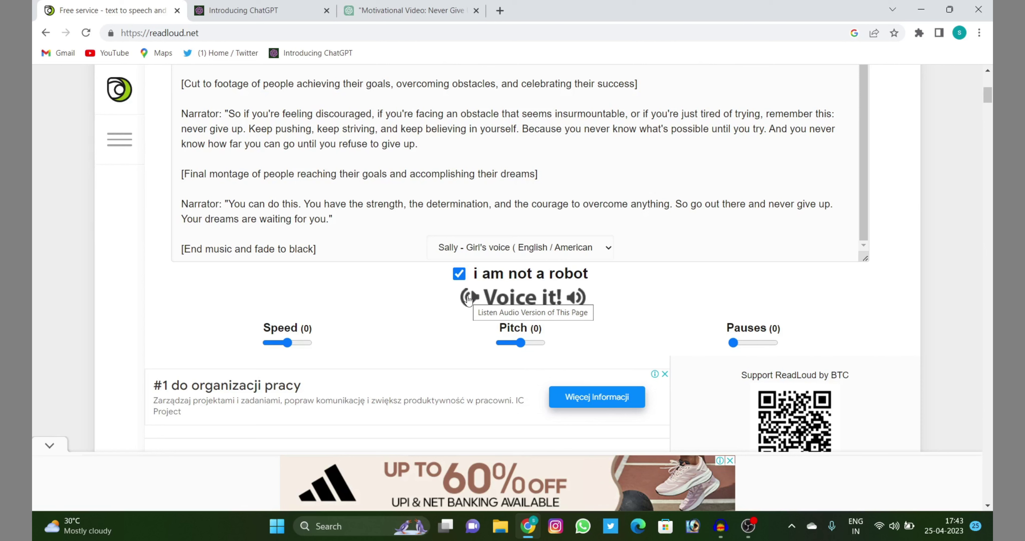
# Voice the script, producing a 2:00 narration in Sally's voice
pyautogui.click(469, 299)
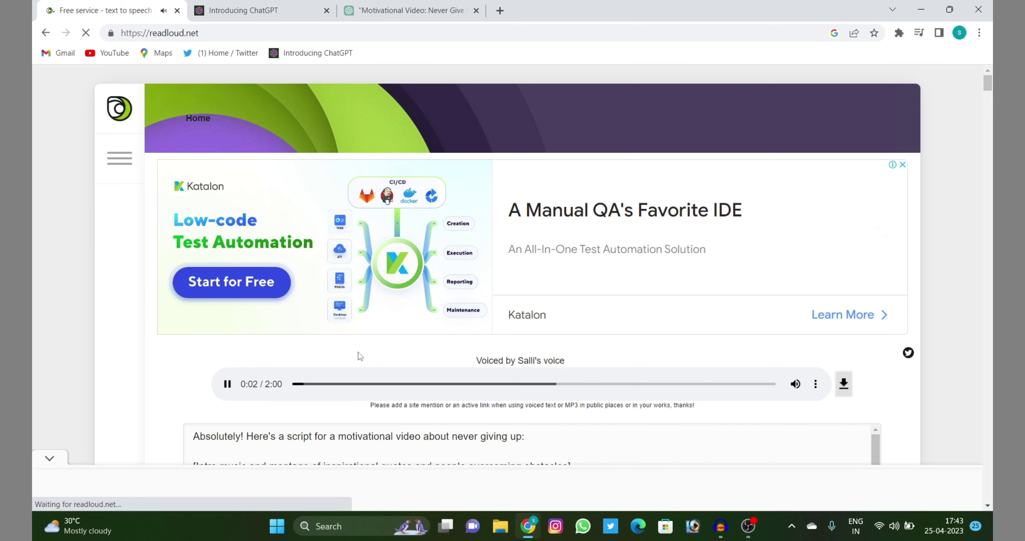
pyautogui.scroll(-2, 226, 393)
pyautogui.scroll(-1, 534, 311)
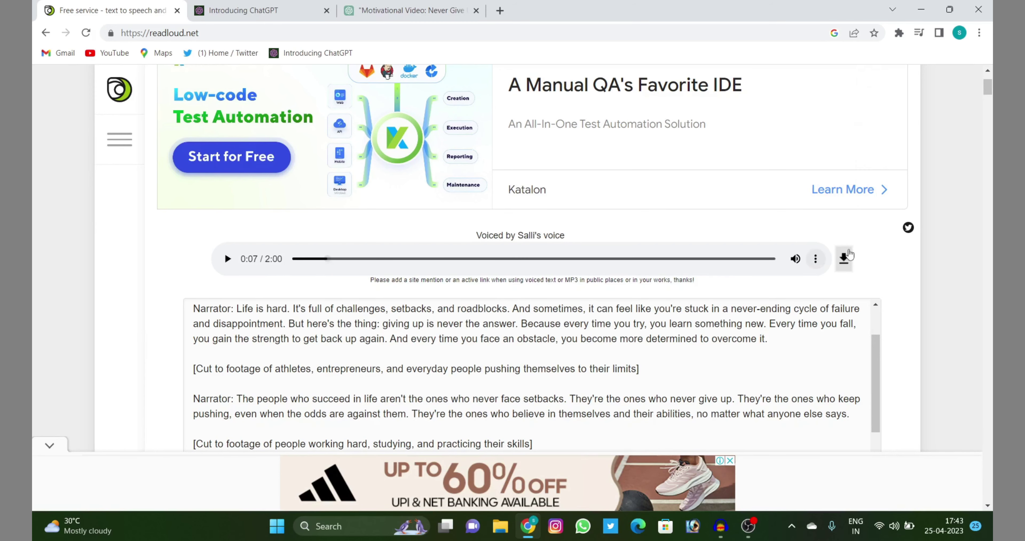
# Download the narration as the MP3 file Absolutely_Heres....mp3
pyautogui.click(843, 258)
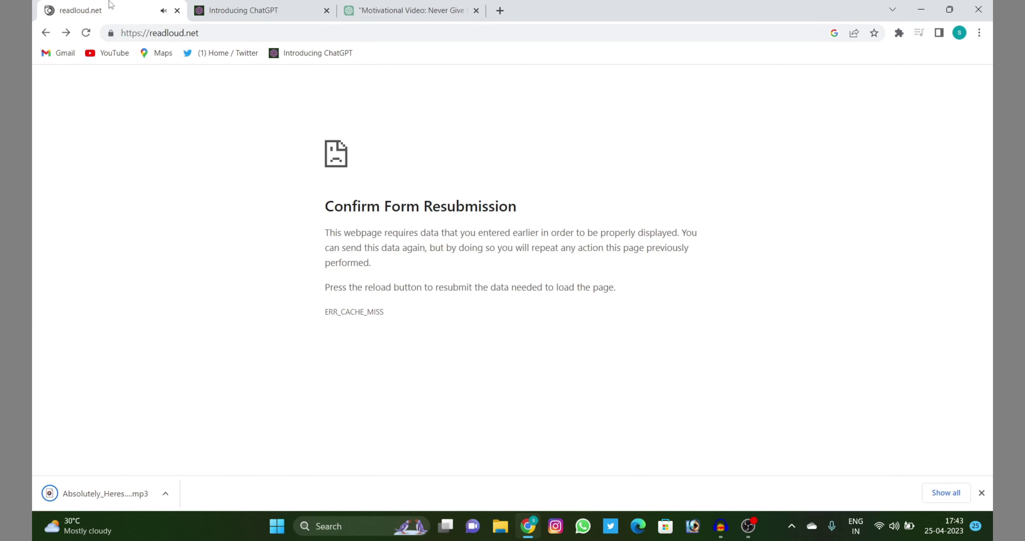
# Return to the readloud.net start page and select the word 'characters' in its text
pyautogui.click(49, 33)
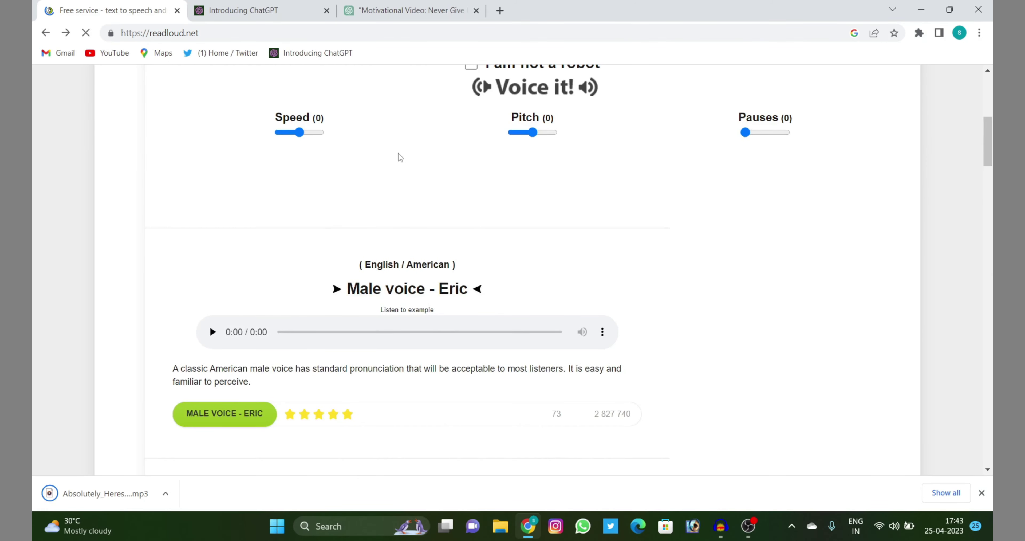
pyautogui.scroll(5, 414, 160)
pyautogui.doubleClick(467, 208)
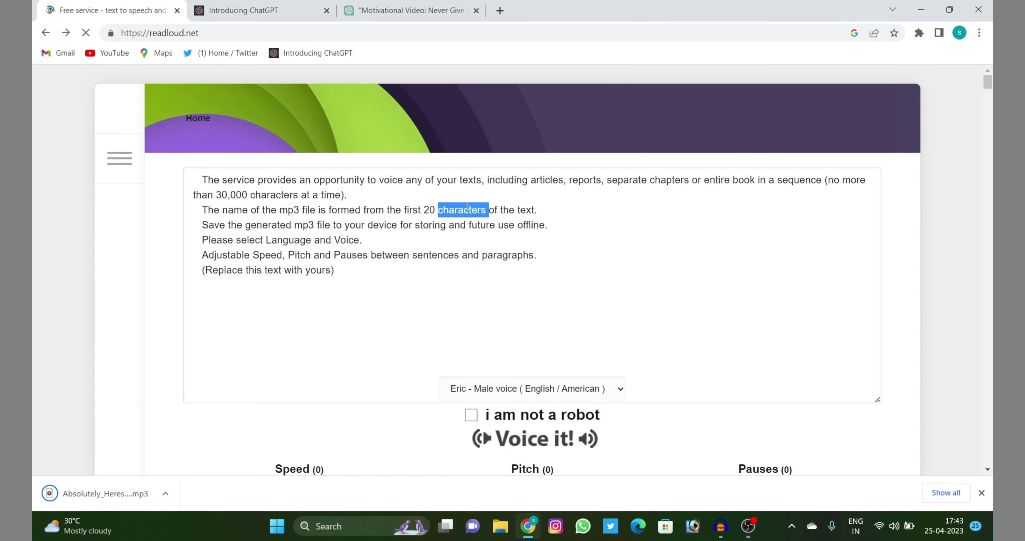